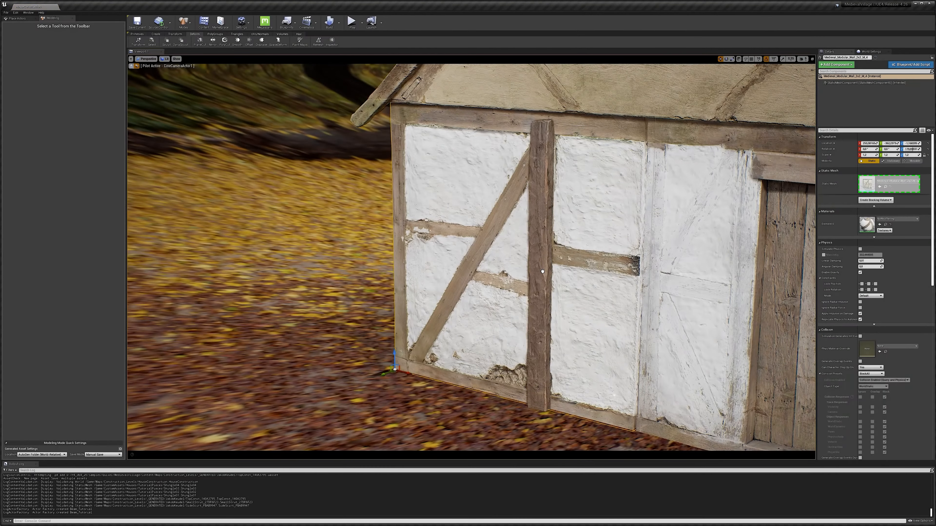
# Move the vertical wall beam slightly into place against the wall.
pyautogui.moveTo(414, 251)
pyautogui.mouseDown()
pyautogui.moveTo(404, 253)
pyautogui.moveTo(422, 250)
pyautogui.mouseUp()
pyautogui.press('w')
pyautogui.click(538, 265)
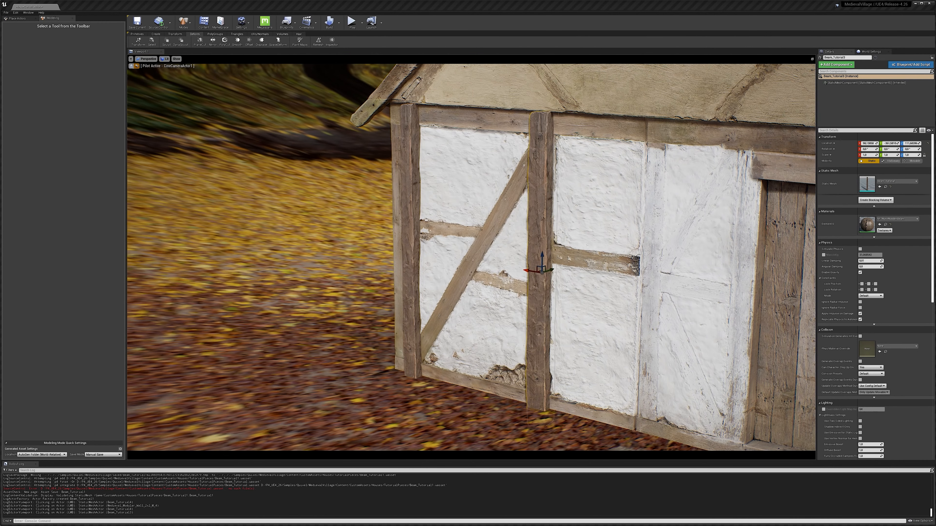
pyautogui.moveTo(525, 269); pyautogui.dragTo(523, 269)
# Bake the transform of the left wall beam.
pyautogui.click(411, 265)
pyautogui.click(175, 34)
pyautogui.click(196, 41)
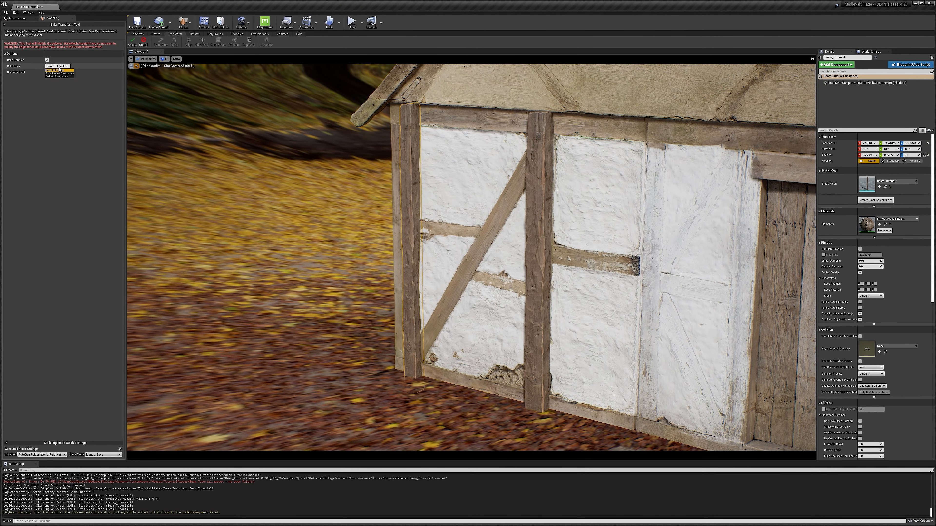
pyautogui.click(132, 43)
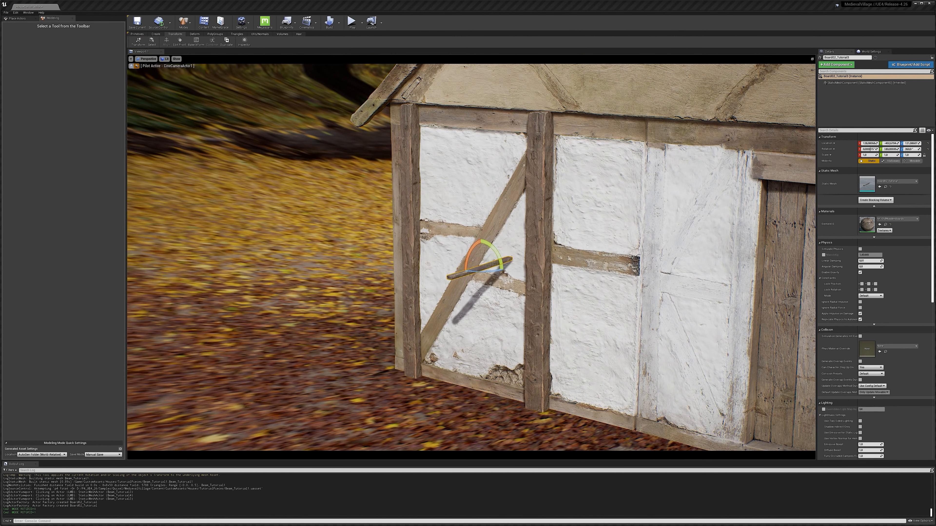
# Move and rotate a beam diagonally against the wall and bend it into a curve with the Space Deformer.
pyautogui.moveTo(480, 261); pyautogui.dragTo(526, 128)
pyautogui.press('e')
pyautogui.press('w')
pyautogui.moveTo(526, 128); pyautogui.dragTo(501, 188)
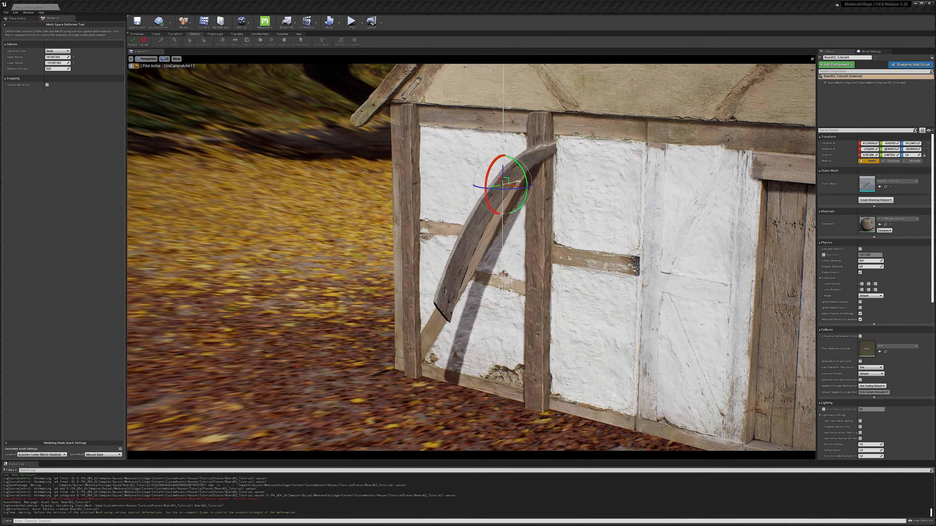
pyautogui.moveTo(427, 354); pyautogui.dragTo(417, 275)
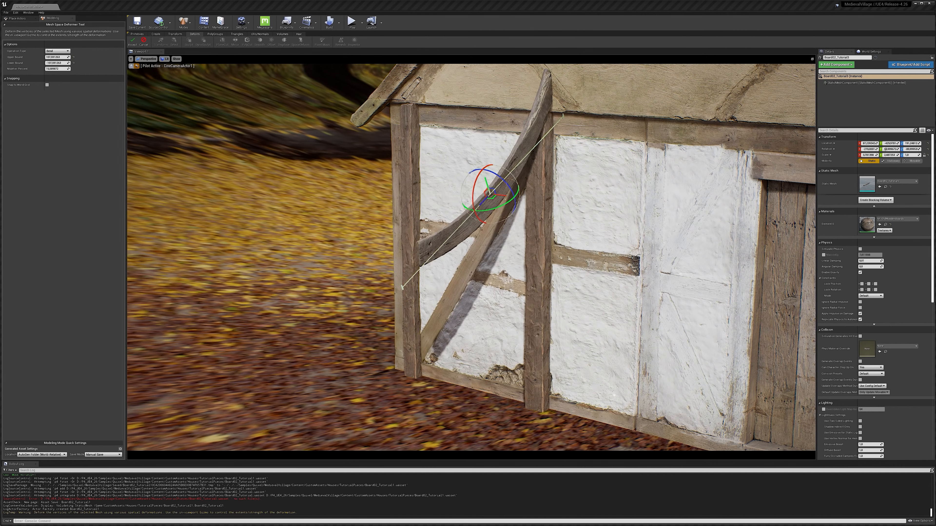
pyautogui.click(133, 42)
# Reposition the curved beam and duplicate horizontal rafters projecting out from the wall.
pyautogui.moveTo(490, 195)
pyautogui.mouseDown()
pyautogui.moveTo(501, 217)
pyautogui.moveTo(508, 194)
pyautogui.mouseUp()
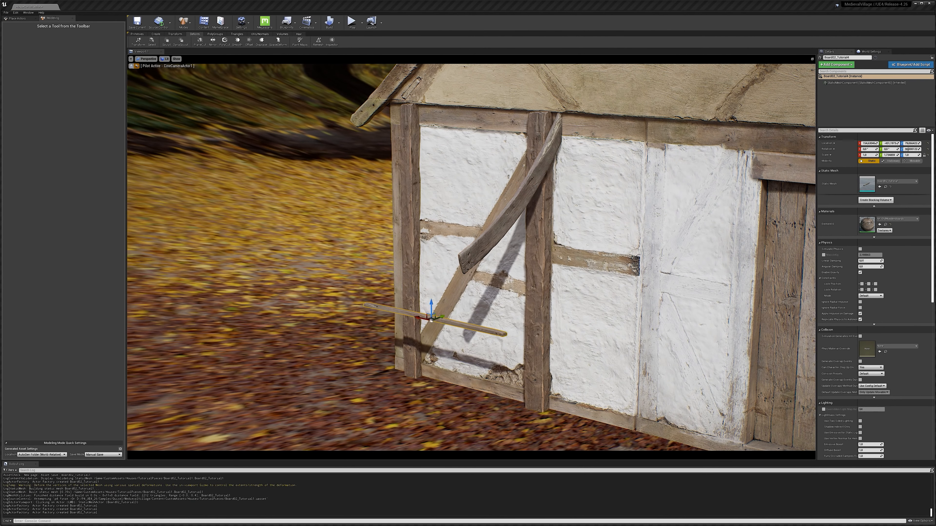
pyautogui.moveTo(432, 309); pyautogui.dragTo(398, 236)
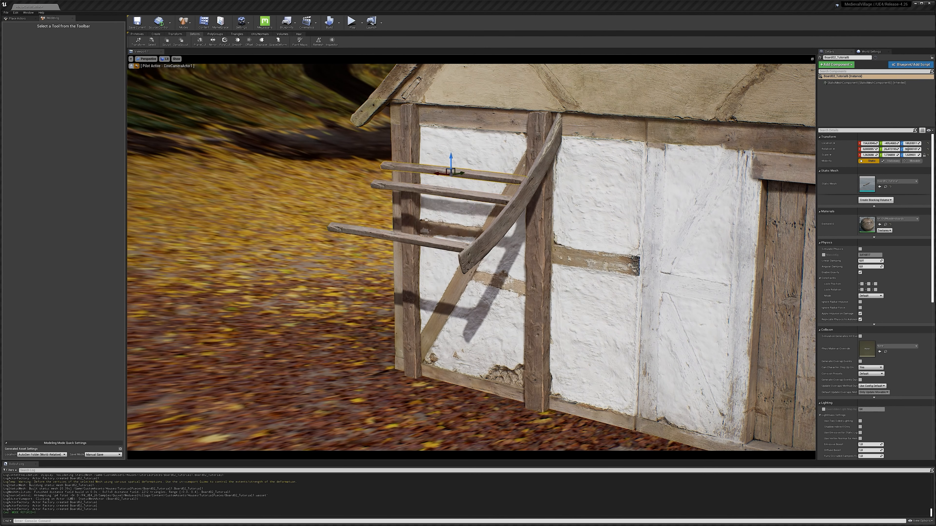
pyautogui.click(400, 236)
pyautogui.press('e')
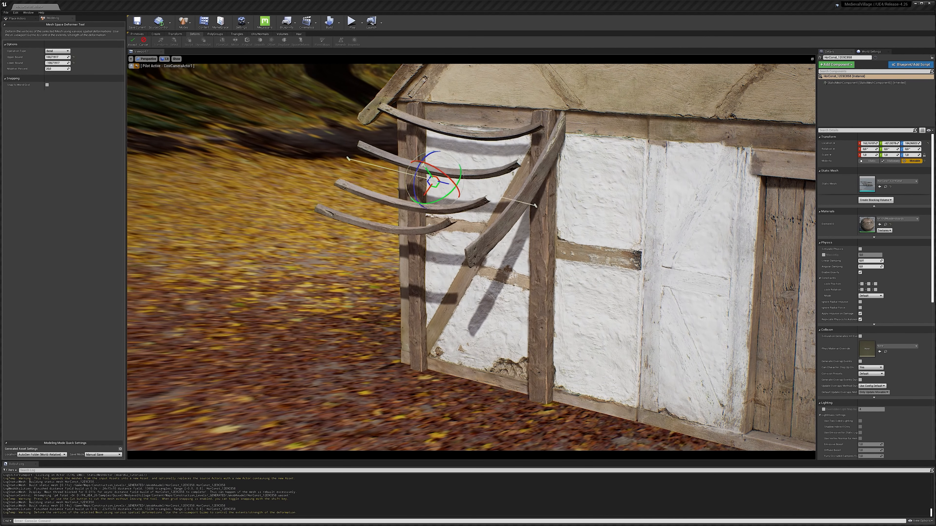
# Bend the horizontal rafters downward with the Space Deformer tool.
pyautogui.moveTo(57, 69)
pyautogui.mouseDown()
pyautogui.moveTo(72, 69)
pyautogui.moveTo(41, 68)
pyautogui.mouseUp()
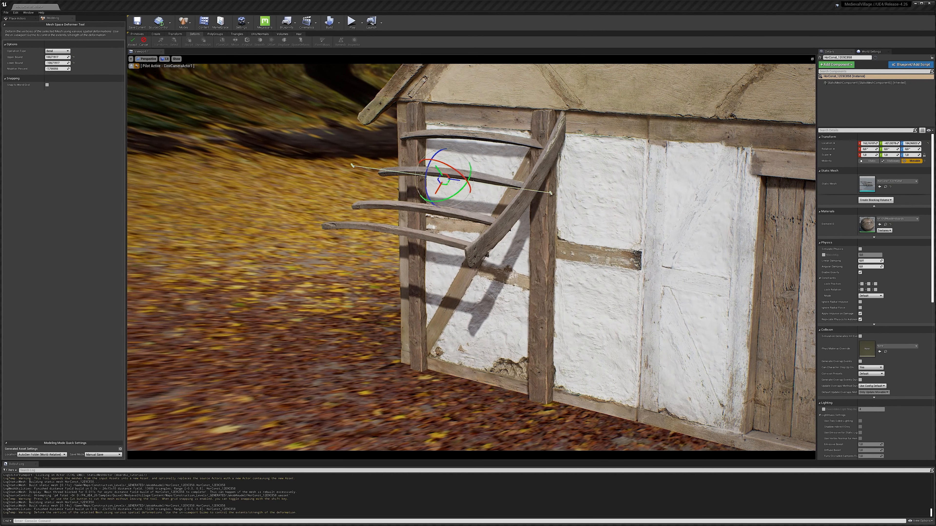
pyautogui.click(203, 41)
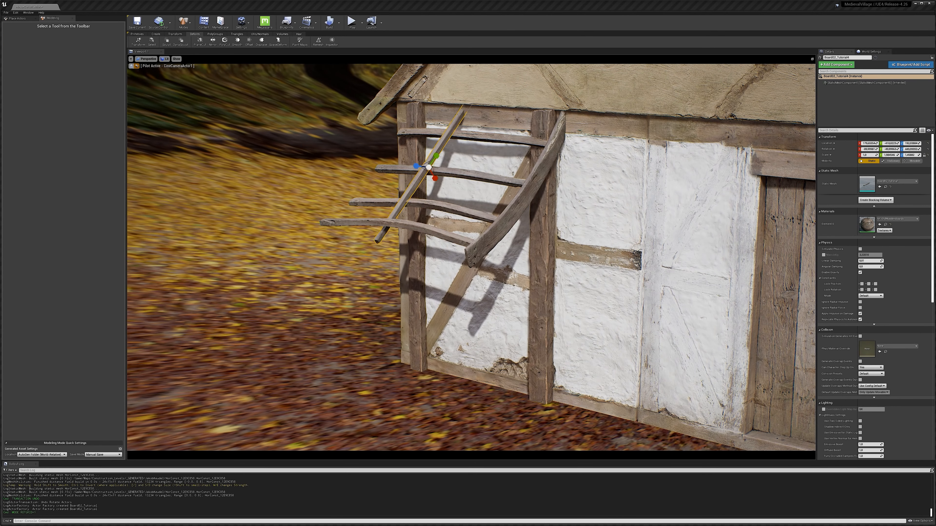
pyautogui.click(428, 168)
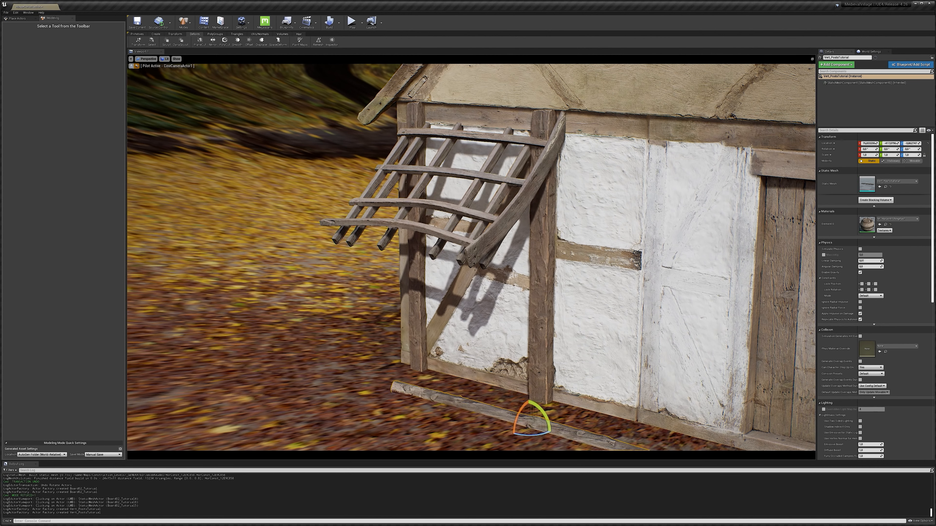
# Rotate a log upright and position it as a front support post under the rafters.
pyautogui.moveTo(533, 418); pyautogui.dragTo(359, 390)
pyautogui.press('e')
pyautogui.click(470, 354)
pyautogui.press('w')
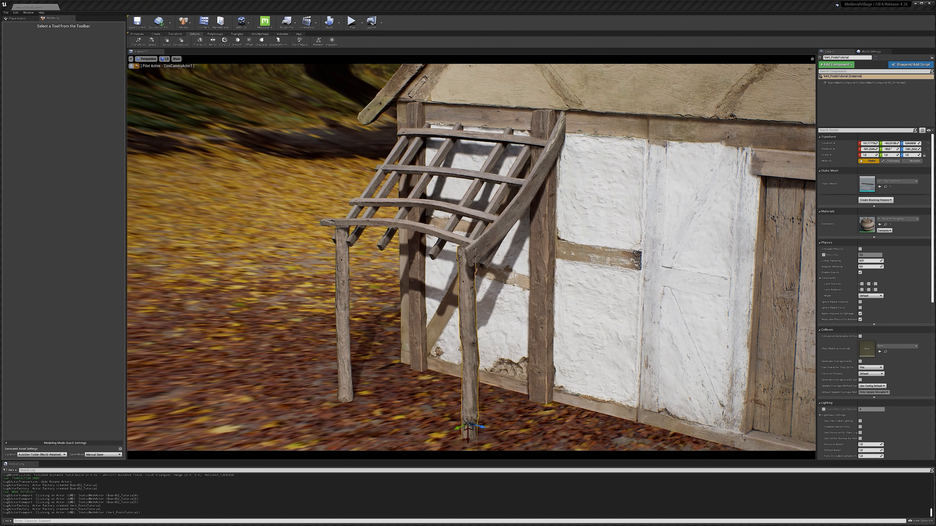
pyautogui.moveTo(482, 429); pyautogui.dragTo(487, 430)
# Merge the selected crossing slats into one mesh named SupportStruts.
pyautogui.click(490, 258)
pyautogui.press('e')
pyautogui.hotkey('shift', 'g')
pyautogui.click(495, 275)
pyautogui.click(514, 170)
pyautogui.keyDown('ctrl'); pyautogui.click(489, 258); pyautogui.keyUp('ctrl')
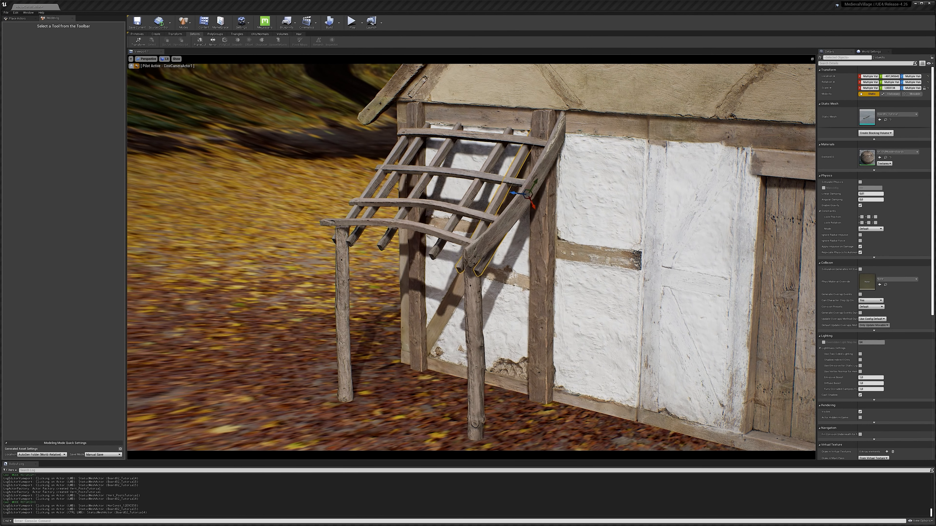
pyautogui.click(368, 194)
pyautogui.keyDown('ctrl'); pyautogui.click(383, 190); pyautogui.keyUp('ctrl')
pyautogui.click(383, 191)
pyautogui.hotkey('shift', 'g')
pyautogui.click(364, 195)
pyautogui.keyDown('ctrl'); pyautogui.click(420, 185); pyautogui.keyUp('ctrl')
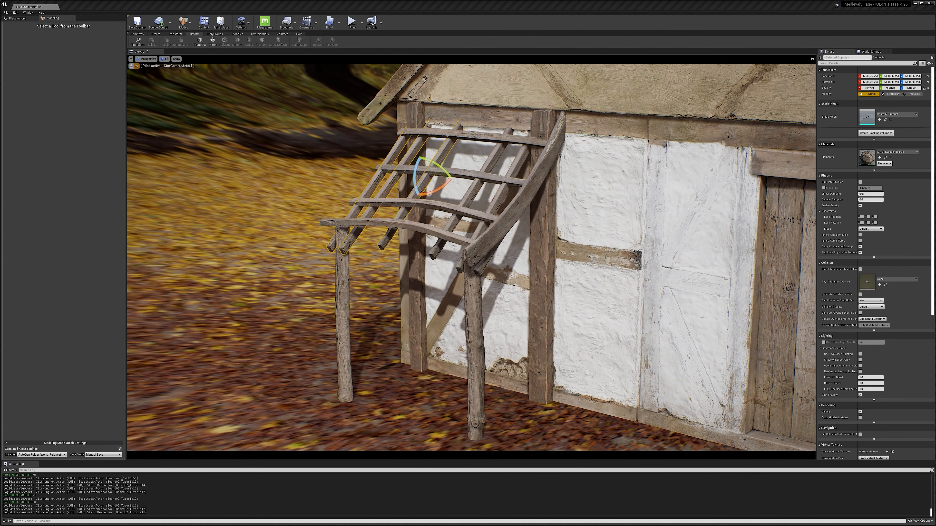
pyautogui.keyDown('ctrl'); pyautogui.click(472, 190); pyautogui.keyUp('ctrl')
pyautogui.keyDown('ctrl'); pyautogui.click(487, 258); pyautogui.keyUp('ctrl')
pyautogui.click(175, 34)
pyautogui.click(212, 41)
pyautogui.click(58, 57)
pyautogui.write('SupportStruts')
pyautogui.click(133, 41)
# Bend the SupportStruts mesh with the Space Deformer so it follows the rafter curve.
pyautogui.click(194, 34)
pyautogui.click(300, 41)
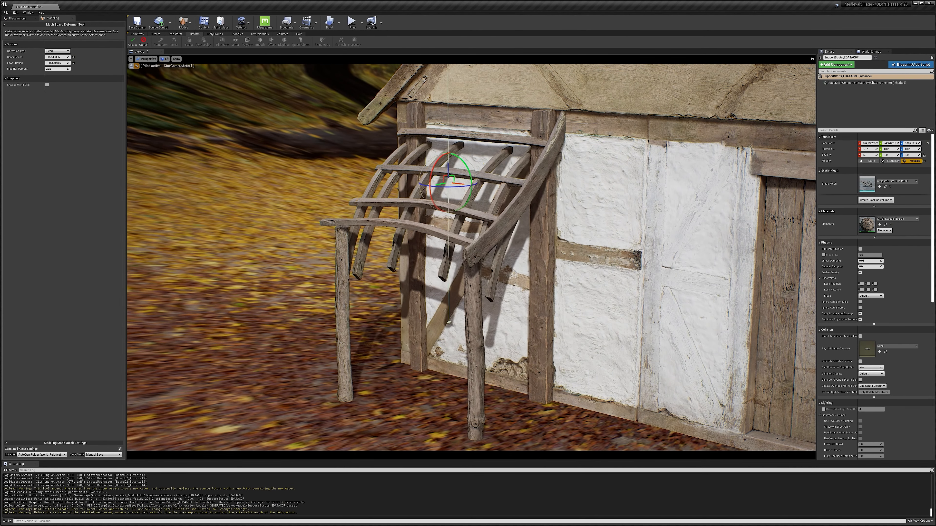
pyautogui.moveTo(436, 161); pyautogui.dragTo(433, 202)
pyautogui.moveTo(58, 69); pyautogui.dragTo(48, 69)
pyautogui.click(132, 41)
pyautogui.click(300, 41)
pyautogui.moveTo(436, 160)
pyautogui.mouseDown()
pyautogui.moveTo(456, 148)
pyautogui.moveTo(463, 177)
pyautogui.moveTo(456, 182)
pyautogui.moveTo(444, 162)
pyautogui.moveTo(450, 170)
pyautogui.mouseUp()
pyautogui.click(132, 41)
pyautogui.click(180, 41)
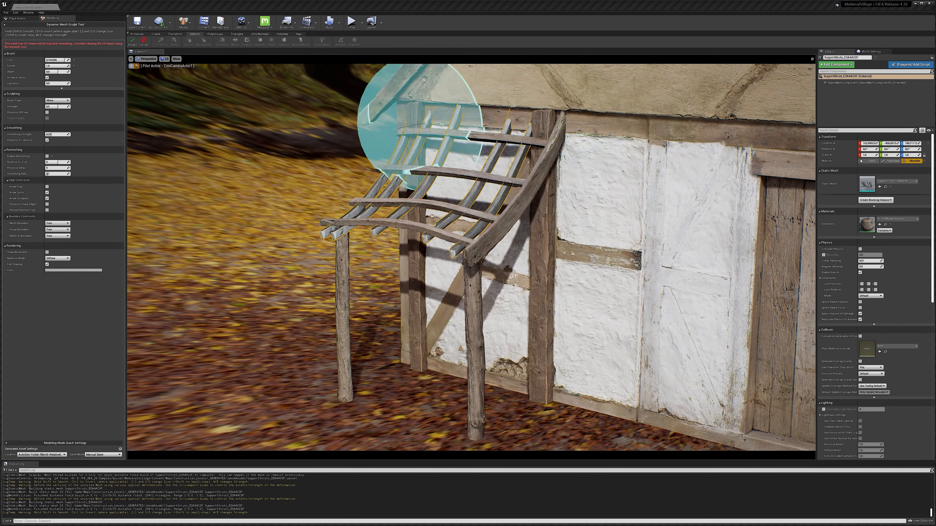
pyautogui.press('Return')
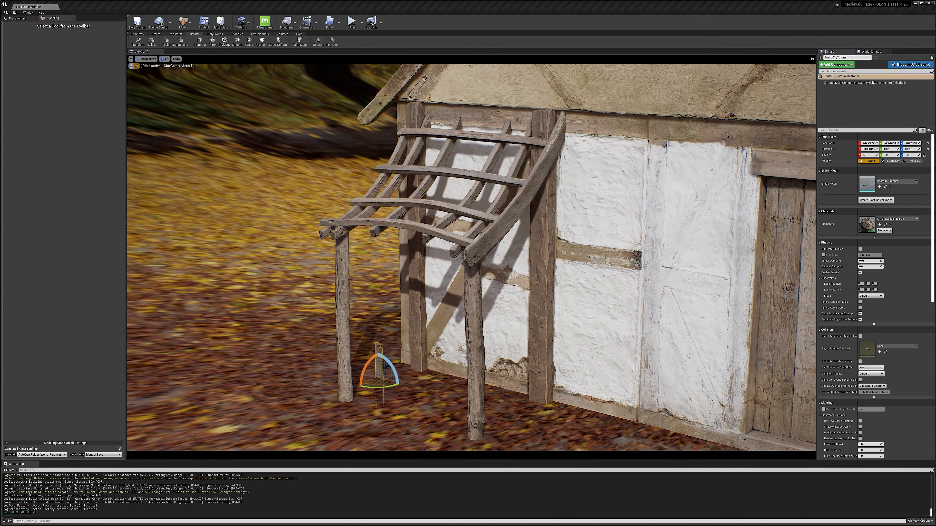
# Stand boards upright along the shelter's open side to form a side fence.
pyautogui.moveTo(378, 386); pyautogui.dragTo(376, 260)
pyautogui.press('w')
pyautogui.press('r')
pyautogui.moveTo(376, 290)
pyautogui.mouseDown()
pyautogui.moveTo(376, 324)
pyautogui.moveTo(357, 279)
pyautogui.moveTo(391, 281)
pyautogui.mouseUp()
pyautogui.press('e')
pyautogui.press('w')
pyautogui.moveTo(385, 271)
pyautogui.mouseDown()
pyautogui.moveTo(408, 264)
pyautogui.moveTo(381, 257)
pyautogui.mouseUp()
pyautogui.keyDown('alt'); pyautogui.moveTo(381, 256); pyautogui.dragTo(337, 263); pyautogui.keyUp('alt')
pyautogui.keyDown('alt'); pyautogui.moveTo(336, 263); pyautogui.dragTo(319, 268); pyautogui.keyUp('alt')
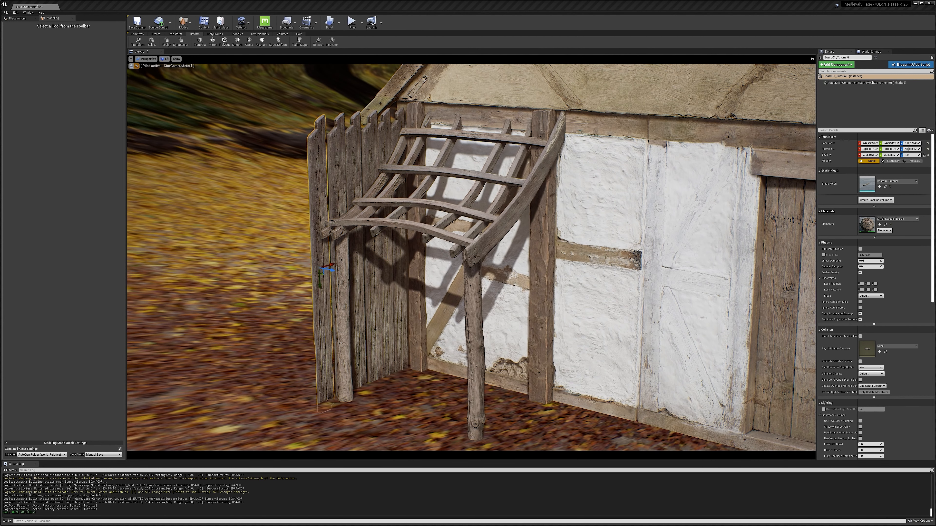
# Swap the static mesh on several side boards to vary the planks.
pyautogui.click(879, 187)
pyautogui.click(354, 158)
pyautogui.click(879, 186)
pyautogui.click(384, 147)
pyautogui.click(879, 187)
pyautogui.click(353, 159)
pyautogui.click(383, 147)
pyautogui.press('r')
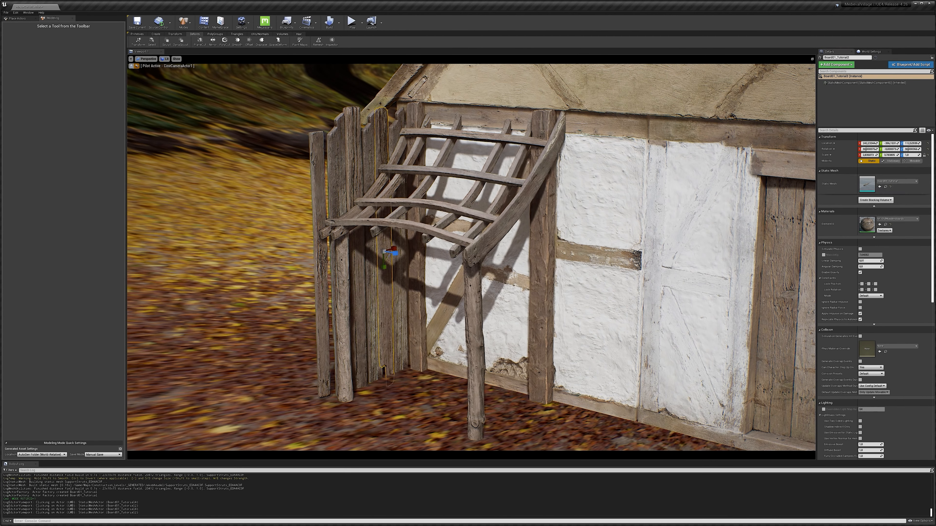
# Lower several side boards to stagger their heights.
pyautogui.click(400, 127)
pyautogui.press('e')
pyautogui.click(370, 147)
pyautogui.click(335, 155)
pyautogui.press('w')
pyautogui.moveTo(336, 273); pyautogui.dragTo(338, 359)
pyautogui.click(317, 177)
pyautogui.moveTo(321, 282); pyautogui.dragTo(323, 366)
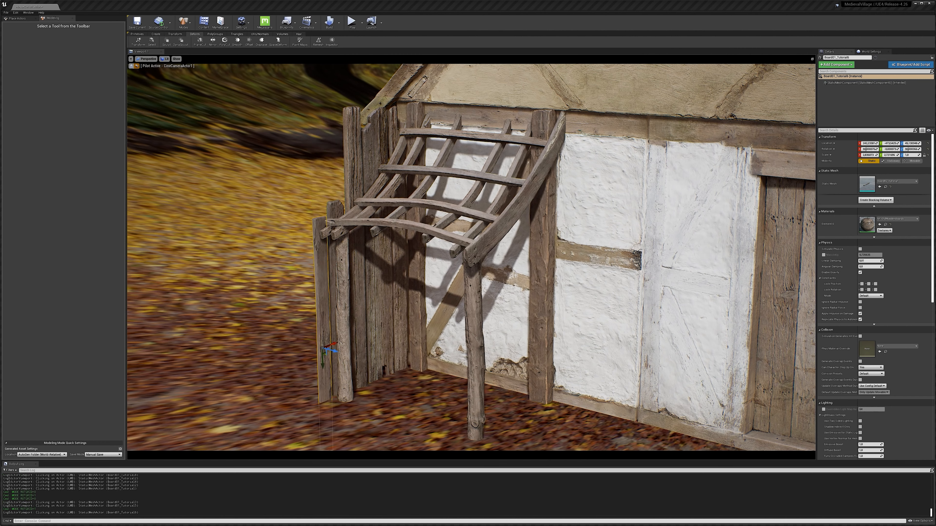
# Rotate and reposition the remaining side boards to make the fence uneven.
pyautogui.click(355, 280)
pyautogui.press('e')
pyautogui.moveTo(348, 254); pyautogui.dragTo(356, 355)
pyautogui.press('w')
pyautogui.click(370, 295)
pyautogui.click(385, 295)
pyautogui.moveTo(370, 272); pyautogui.dragTo(385, 309)
pyautogui.click(400, 295)
pyautogui.press('e')
pyautogui.moveTo(413, 236); pyautogui.dragTo(420, 249)
pyautogui.click(385, 295)
pyautogui.click(372, 302)
pyautogui.moveTo(386, 282); pyautogui.dragTo(384, 276)
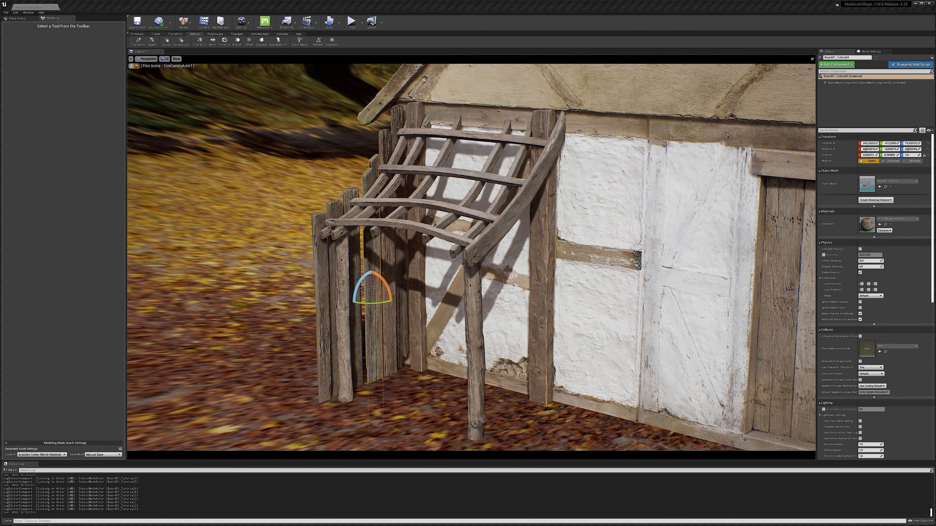
# Fine-tune the positions of individual side boards.
pyautogui.click(356, 306)
pyautogui.click(335, 287)
pyautogui.moveTo(350, 324); pyautogui.dragTo(348, 320)
pyautogui.click(322, 295)
pyautogui.moveTo(337, 331); pyautogui.dragTo(335, 327)
pyautogui.click(372, 295)
pyautogui.click(387, 288)
pyautogui.press('w')
# Merge the side fence boards into a single mesh.
pyautogui.click(373, 295)
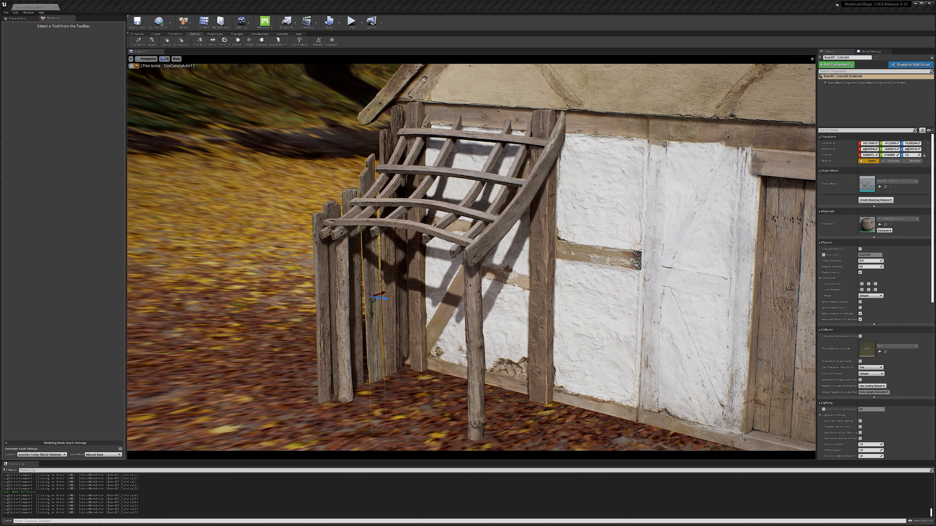
pyautogui.click(401, 291)
pyautogui.click(322, 295)
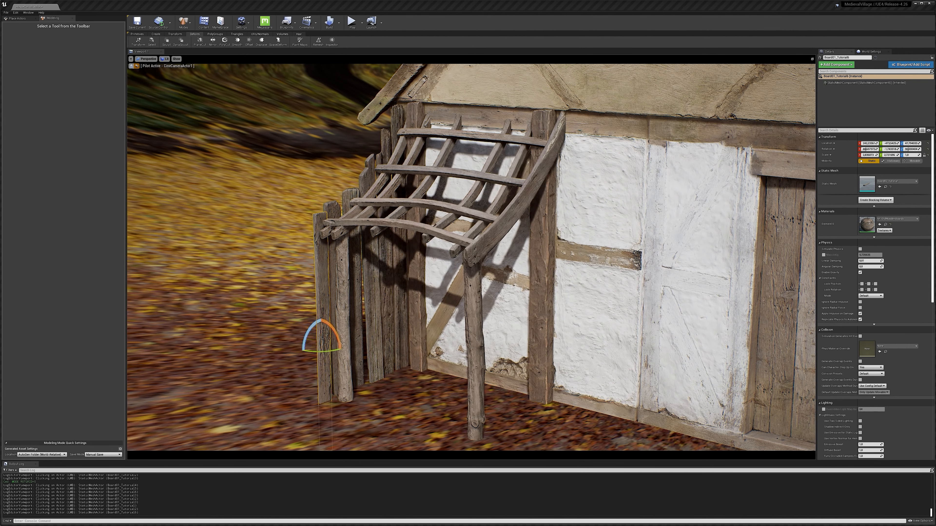
pyautogui.keyDown('ctrl'); pyautogui.click(333, 291); pyautogui.keyUp('ctrl')
pyautogui.keyDown('ctrl'); pyautogui.click(355, 302); pyautogui.keyUp('ctrl')
pyautogui.keyDown('ctrl'); pyautogui.click(373, 303); pyautogui.keyUp('ctrl')
pyautogui.keyDown('ctrl'); pyautogui.click(387, 295); pyautogui.keyUp('ctrl')
pyautogui.keyDown('ctrl'); pyautogui.click(401, 291); pyautogui.keyUp('ctrl')
pyautogui.click(175, 33)
pyautogui.click(212, 42)
# Trim the bottom of the merged side fence with a Plane Cut.
pyautogui.click(195, 34)
pyautogui.click(200, 42)
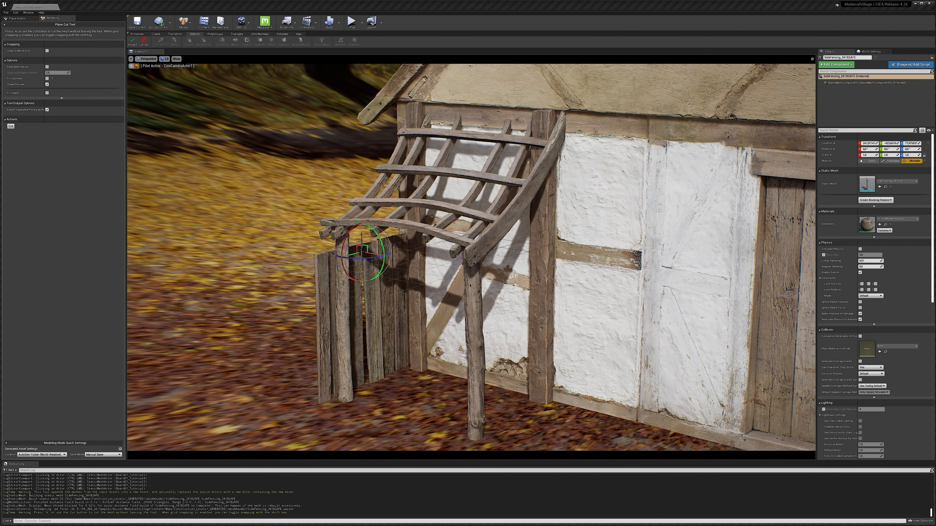
pyautogui.moveTo(381, 239); pyautogui.dragTo(369, 386)
pyautogui.press('Return')
pyautogui.press('w')
pyautogui.moveTo(363, 282); pyautogui.dragTo(380, 227)
pyautogui.hotkey('ctrl', 'z')
# Trim the bottoms of the front support posts with a Plane Cut.
pyautogui.click(345, 295)
pyautogui.keyDown('ctrl'); pyautogui.click(475, 325); pyautogui.keyUp('ctrl')
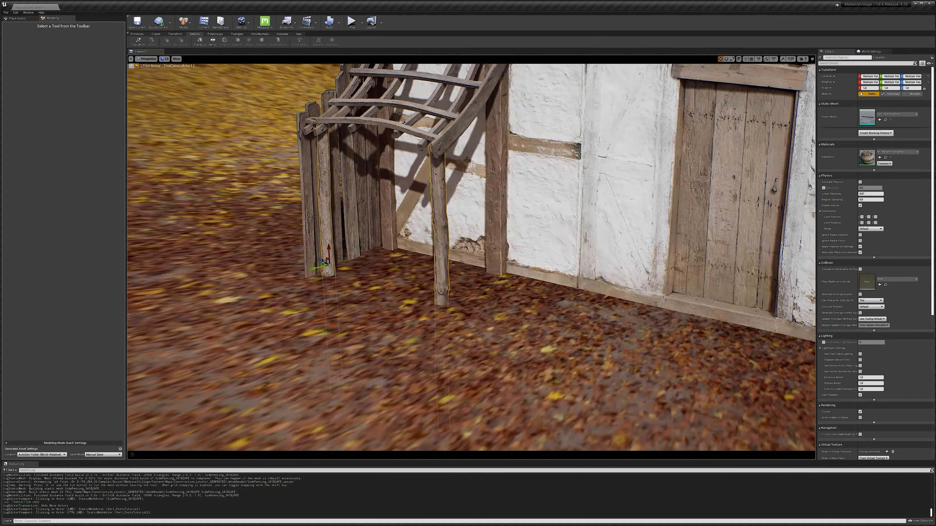
pyautogui.click(200, 42)
pyautogui.click(132, 41)
# Merge the front posts into a single mesh named Stakes.
pyautogui.click(175, 34)
pyautogui.click(212, 42)
pyautogui.click(57, 57)
pyautogui.write('Stakes')
pyautogui.click(132, 42)
pyautogui.click(195, 34)
pyautogui.click(222, 42)
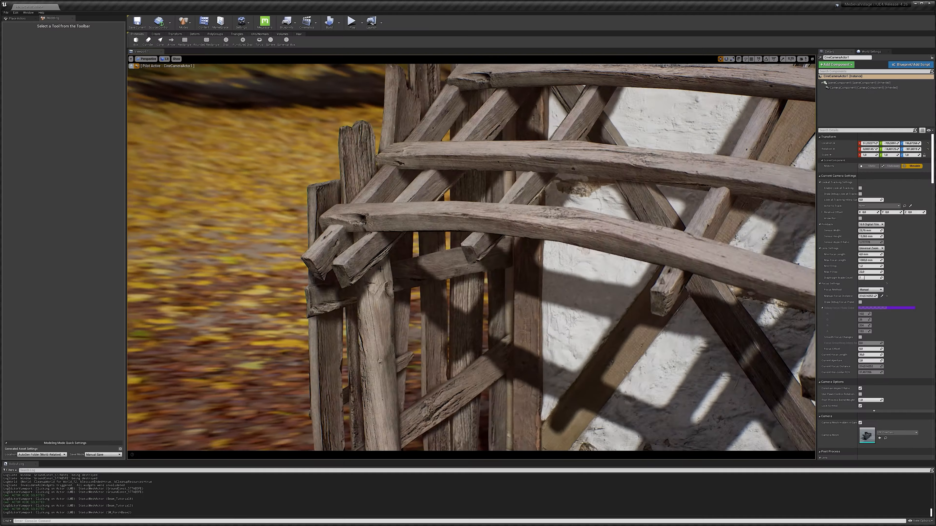
pyautogui.moveTo(380, 269); pyautogui.dragTo(712, 344, button='right')
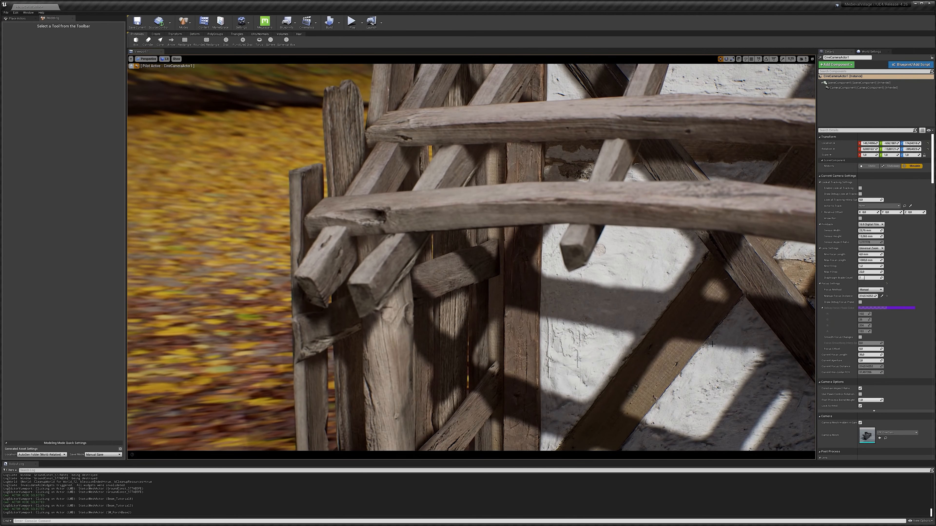
# Pick the camera's manual focus point on the front beams.
pyautogui.click(881, 296)
pyautogui.click(367, 284)
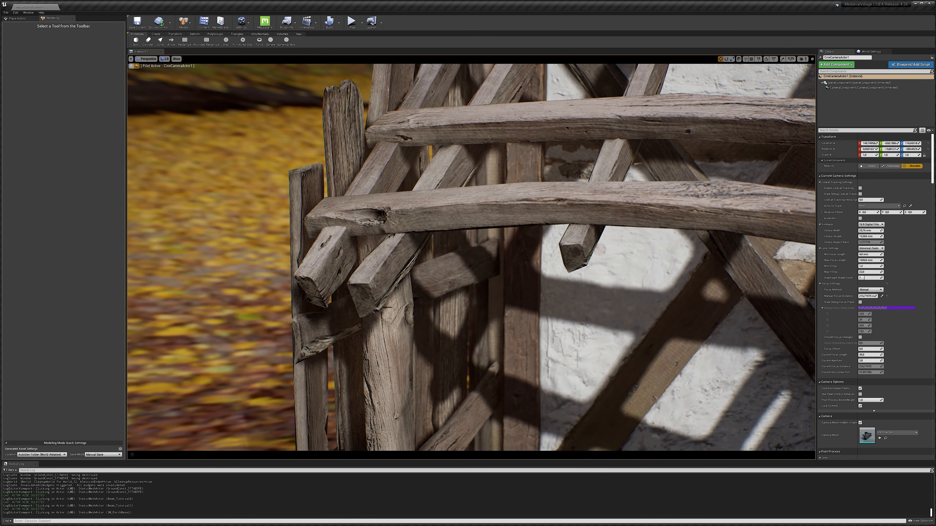
pyautogui.moveTo(367, 284); pyautogui.dragTo(361, 284, button='right')
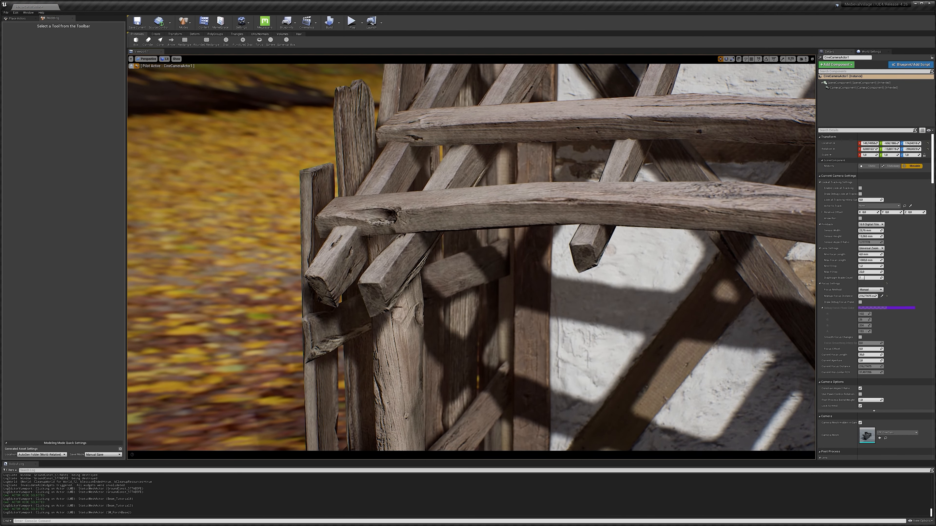
# Fly the camera around the shelter to inspect the beam joints up close.
pyautogui.press('d')
pyautogui.moveTo(369, 237); pyautogui.dragTo(370, 237, button='right')
pyautogui.press('s')
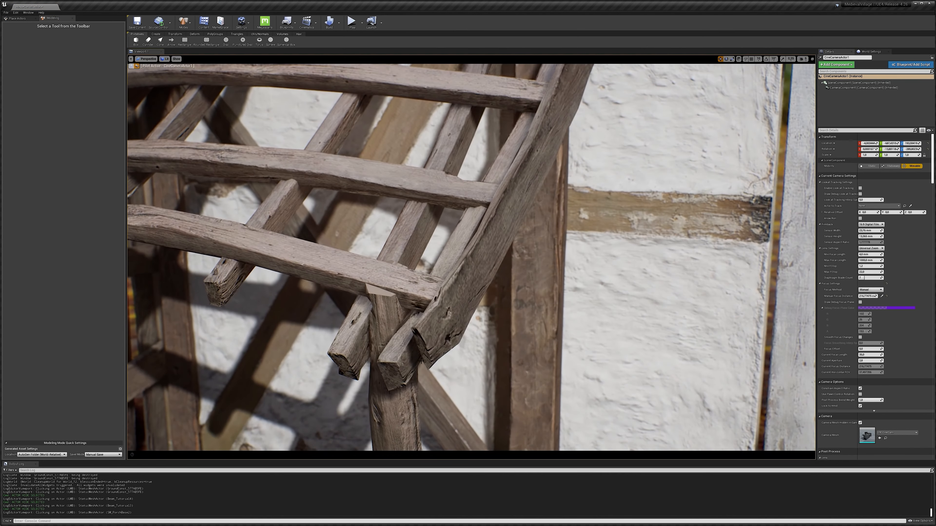
pyautogui.moveTo(380, 345)
pyautogui.mouseDown(button='right')
pyautogui.moveTo(381, 334)
pyautogui.moveTo(359, 349)
pyautogui.moveTo(367, 348)
pyautogui.mouseUp(button='right')
pyautogui.press('e')
pyautogui.press('w')
pyautogui.press('a')
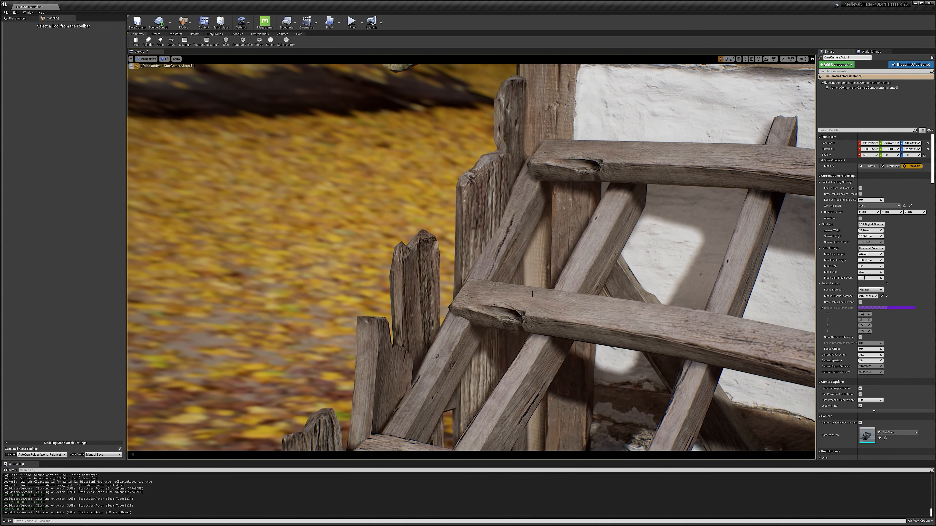
pyautogui.press('q')
pyautogui.press('a')
pyautogui.moveTo(507, 300); pyautogui.dragTo(572, 288, button='right')
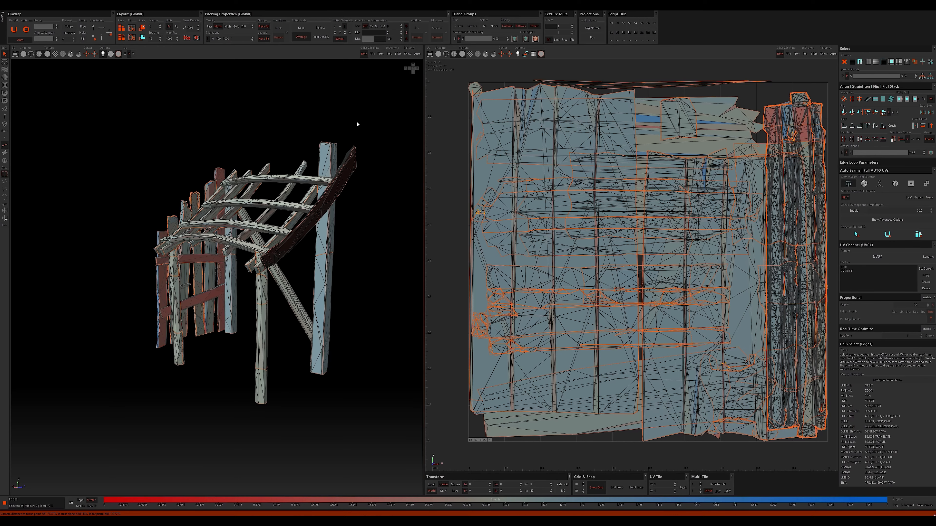
pyautogui.keyDown('alt'); pyautogui.moveTo(357, 124); pyautogui.dragTo(403, 120); pyautogui.keyUp('alt')
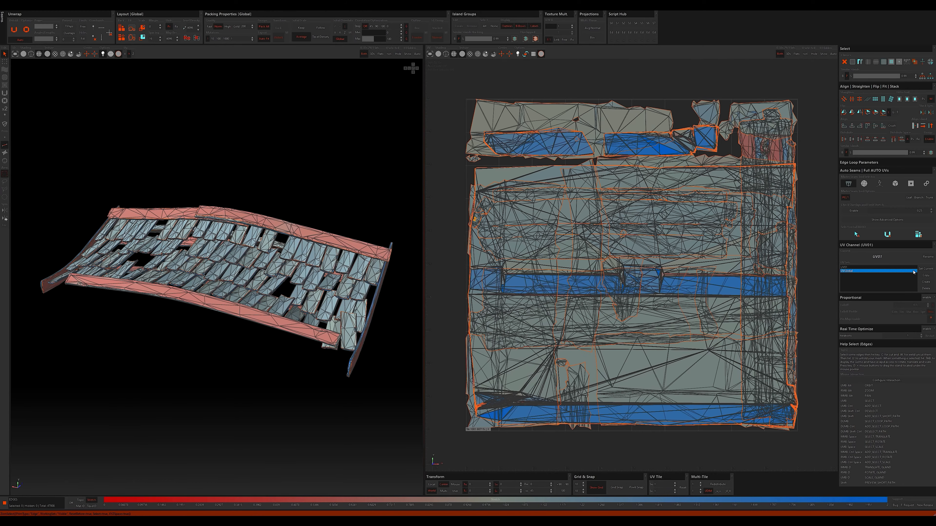
# Switch the displayed UV channel to UVGlobal in RizomUV.
pyautogui.click(926, 268)
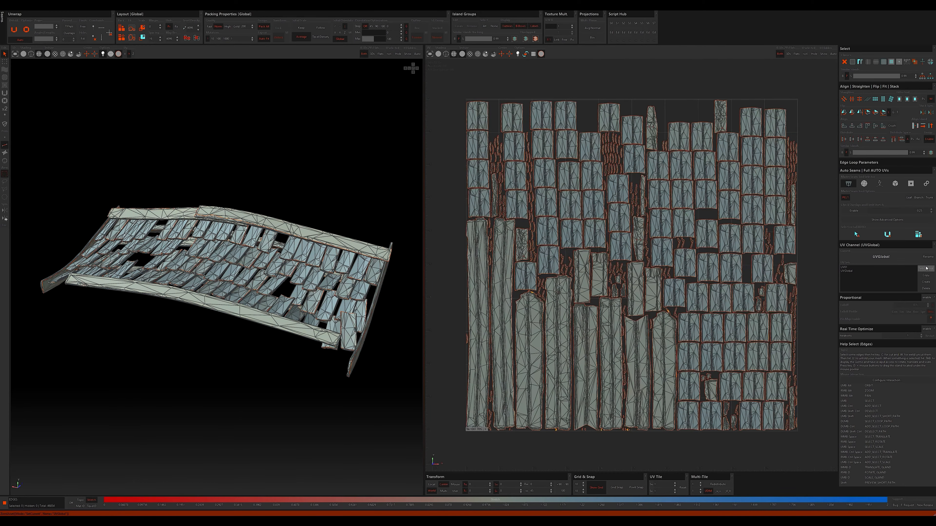
pyautogui.keyDown('alt'); pyautogui.moveTo(404, 178); pyautogui.dragTo(318, 158); pyautogui.keyUp('alt')
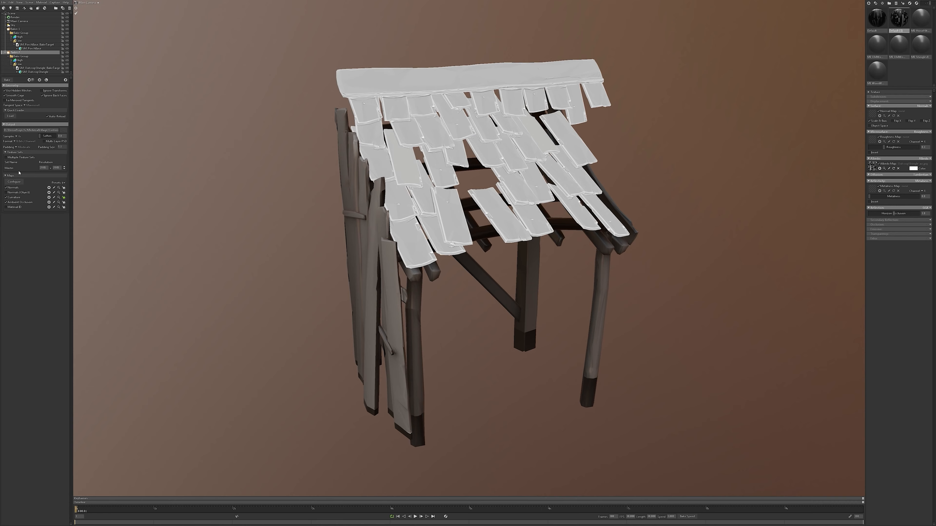
# In Marmoset Toolbag, enable additional output maps in the bake map configuration.
pyautogui.click(16, 182)
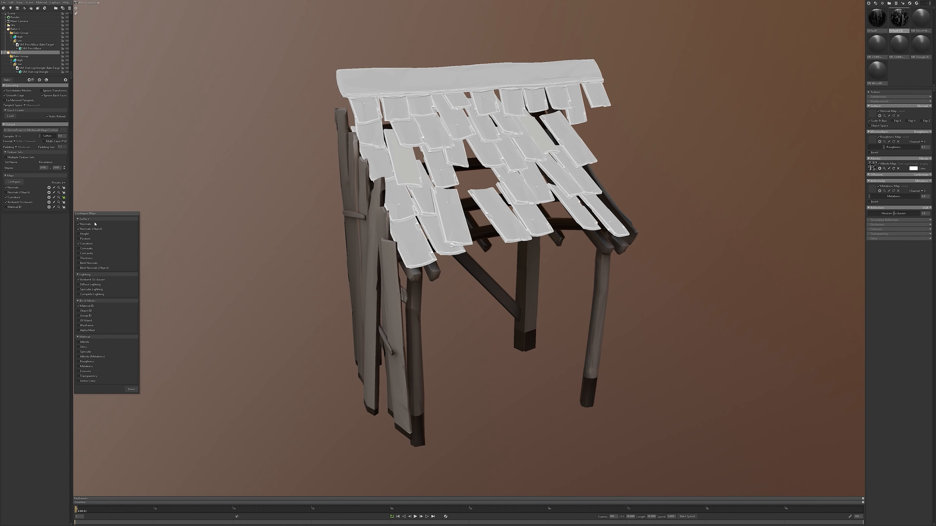
pyautogui.click(85, 239)
pyautogui.click(63, 197)
pyautogui.moveTo(229, 235); pyautogui.dragTo(287, 238)
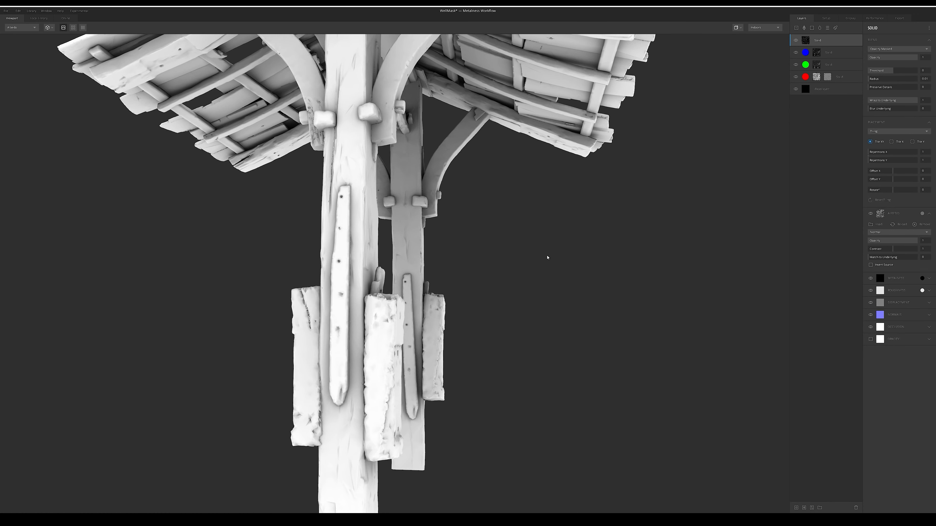
# Toggle the blue, green and red mask layers on and off to inspect each colour mask on the shelter individually.
pyautogui.moveTo(547, 256); pyautogui.dragTo(533, 309)
pyautogui.scroll(-5, 536, 253)
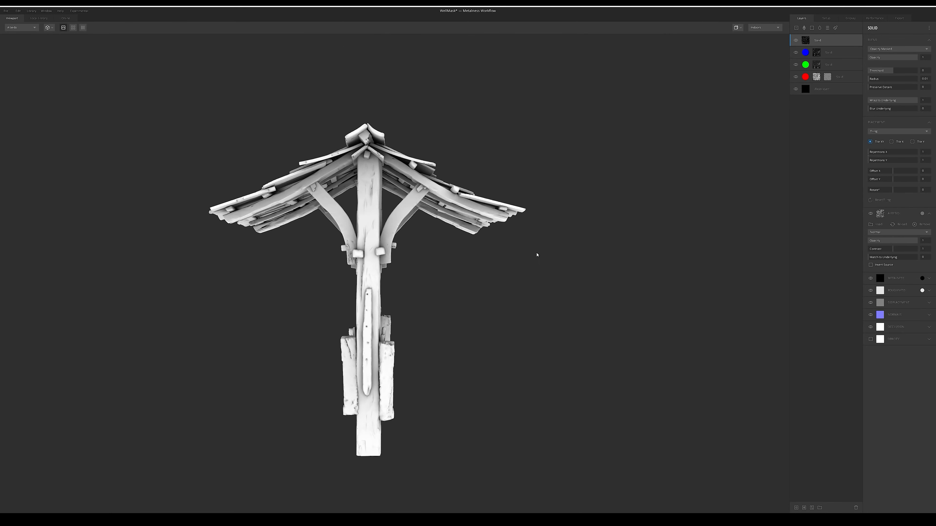
pyautogui.moveTo(537, 254); pyautogui.dragTo(457, 306)
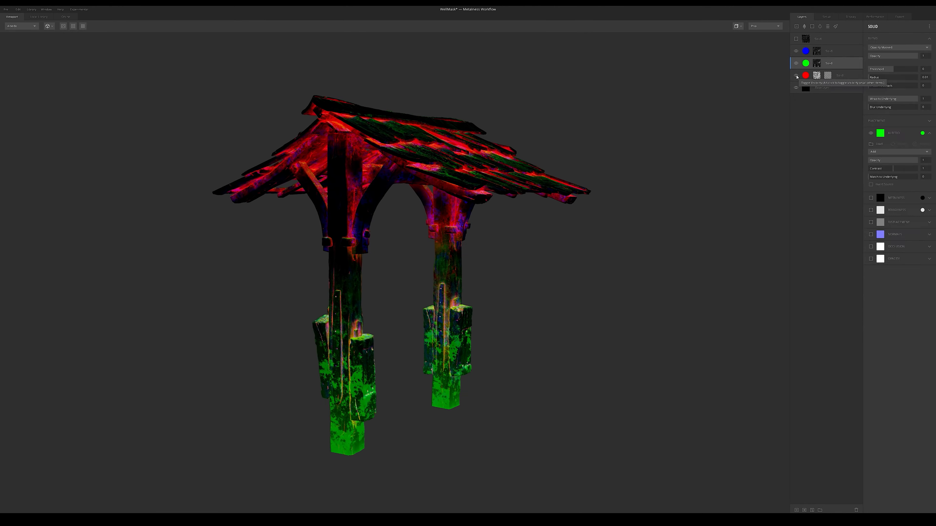
pyautogui.click(816, 63)
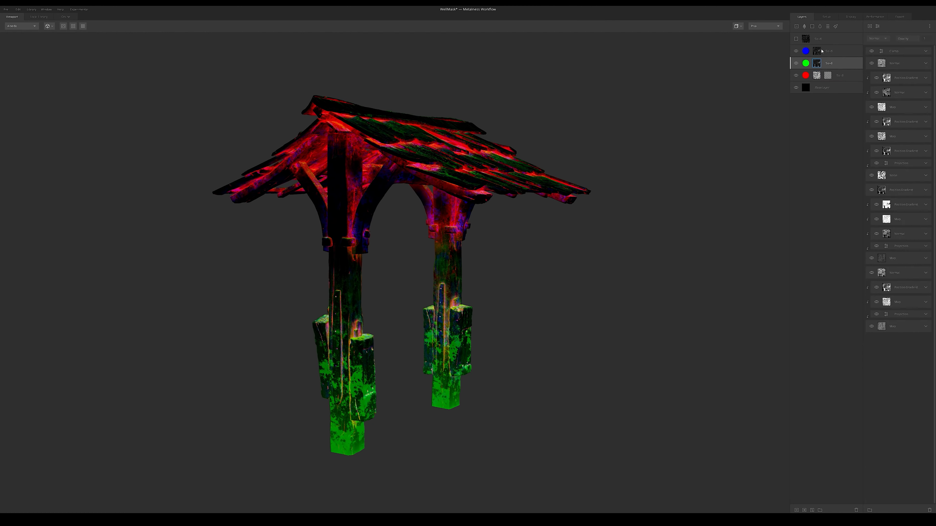
pyautogui.click(796, 51)
pyautogui.click(795, 63)
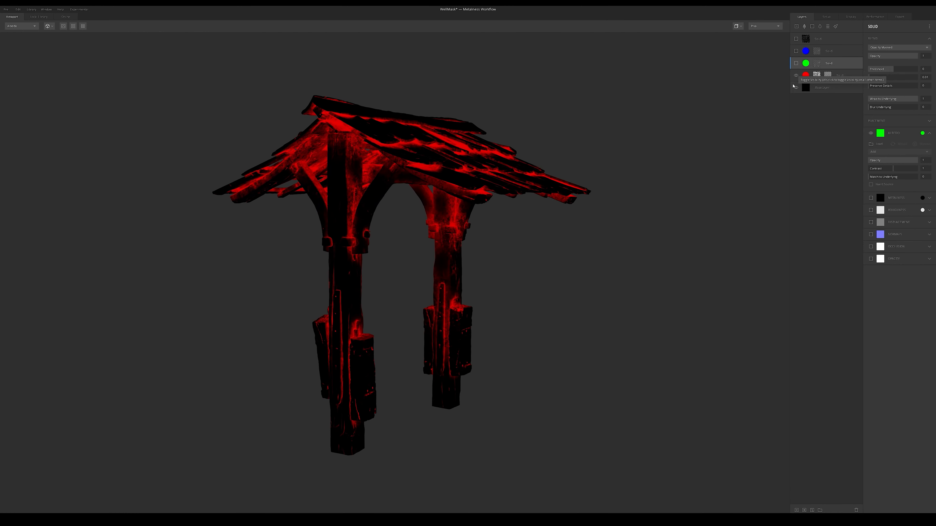
pyautogui.click(796, 75)
pyautogui.click(796, 63)
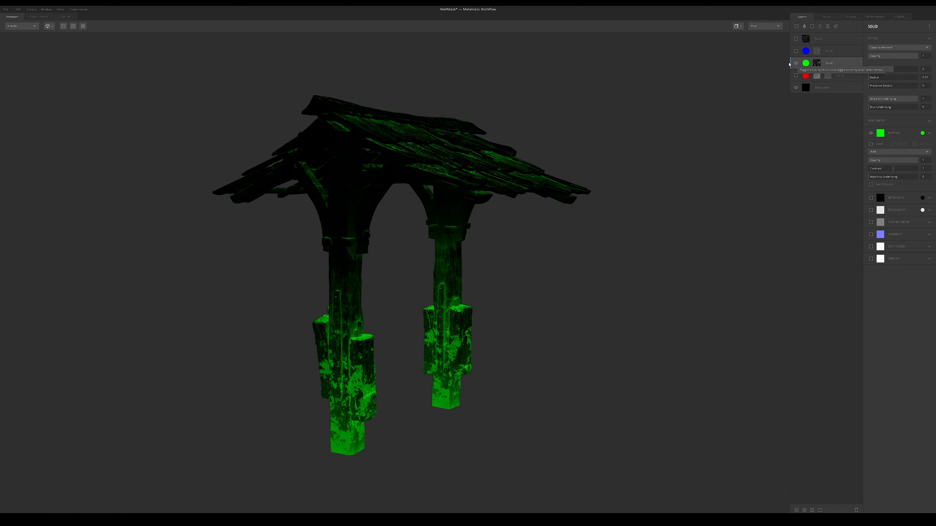
pyautogui.click(795, 63)
pyautogui.click(795, 51)
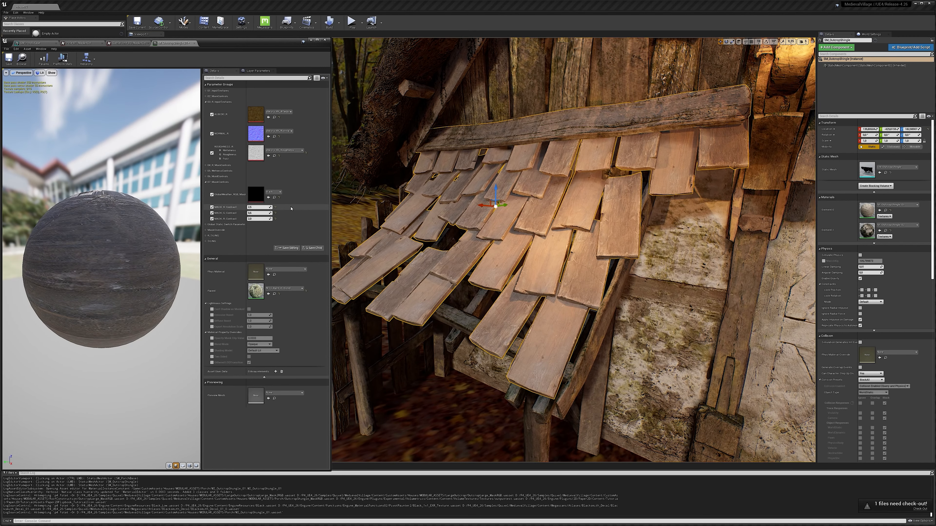
# Switch to Unreal Editor and undo the last change to the roof shingles' material instance.
pyautogui.hotkey('ctrl', 'z')
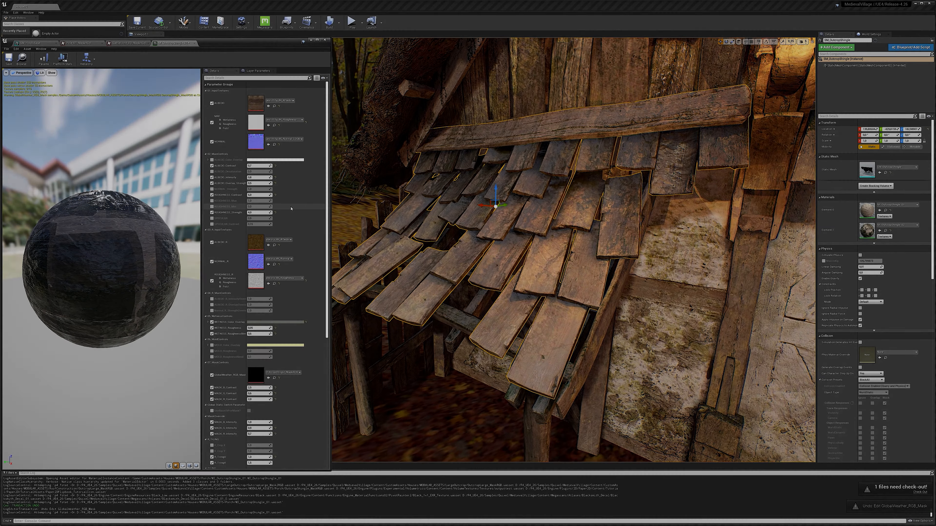